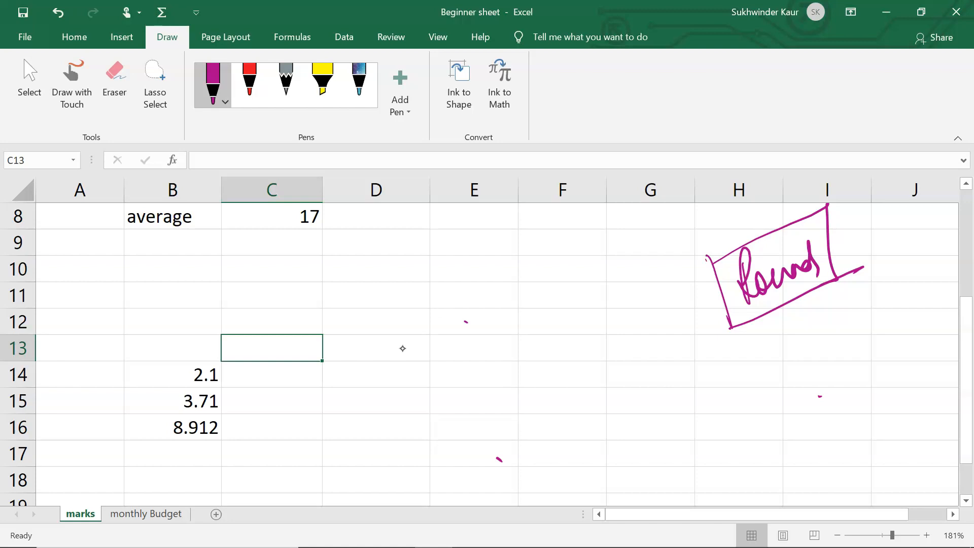
Handwrite "Round up" and "down" in purple ink beneath the boxed "Round" and bracket them together
{"action": "left_click_drag", "start_coordinate": [757, 341], "coordinate": [765, 377]}
{"action": "mouse_move", "coordinate": [752, 355]}
{"action": "left_mouse_down"}
{"action": "mouse_move", "coordinate": [754, 364]}
{"action": "mouse_move", "coordinate": [838, 341]}
{"action": "left_mouse_up"}
{"action": "mouse_move", "coordinate": [848, 322]}
{"action": "left_mouse_down"}
{"action": "mouse_move", "coordinate": [874, 318]}
{"action": "mouse_move", "coordinate": [881, 344]}
{"action": "left_mouse_up"}
{"action": "left_click_drag", "start_coordinate": [873, 309], "coordinate": [870, 340]}
{"action": "left_click_drag", "start_coordinate": [800, 397], "coordinate": [818, 417]}
{"action": "left_click_drag", "start_coordinate": [842, 401], "coordinate": [917, 351]}
{"action": "left_click_drag", "start_coordinate": [884, 401], "coordinate": [918, 374]}
{"action": "mouse_move", "coordinate": [878, 274]}
{"action": "left_mouse_down"}
{"action": "mouse_move", "coordinate": [908, 268]}
{"action": "mouse_move", "coordinate": [882, 378]}
{"action": "left_mouse_up"}
{"action": "left_click_drag", "start_coordinate": [717, 317], "coordinate": [794, 447]}
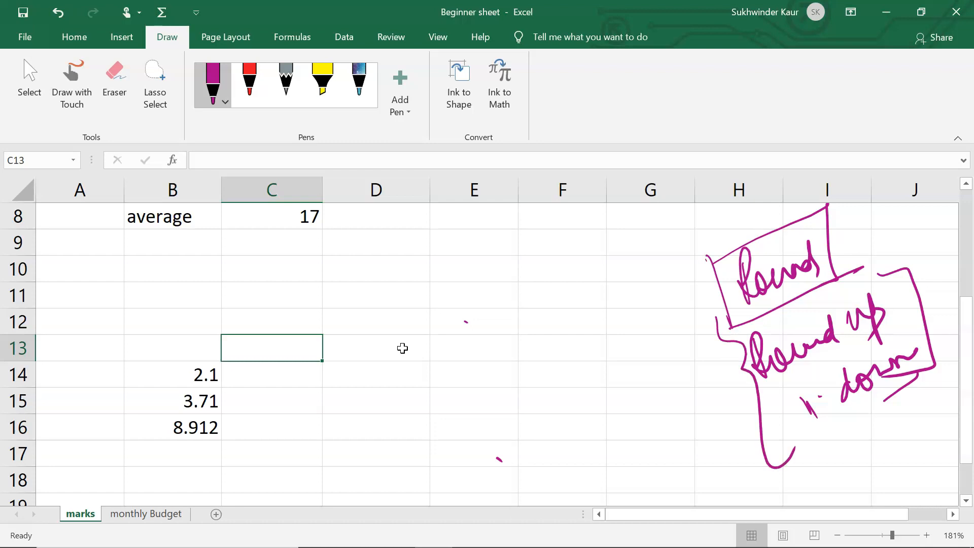
Handwrite the rounding examples 2.4 = 2 or 3, 2.4 = 2 and 2.4 = 3 in purple ink beside the function names
{"action": "mouse_move", "coordinate": [562, 276]}
{"action": "left_mouse_down"}
{"action": "mouse_move", "coordinate": [577, 295]}
{"action": "mouse_move", "coordinate": [605, 280]}
{"action": "mouse_move", "coordinate": [618, 305]}
{"action": "mouse_move", "coordinate": [632, 276]}
{"action": "mouse_move", "coordinate": [659, 278]}
{"action": "mouse_move", "coordinate": [697, 246]}
{"action": "left_mouse_up"}
{"action": "left_click", "coordinate": [585, 284]}
{"action": "mouse_move", "coordinate": [700, 225]}
{"action": "left_mouse_down"}
{"action": "mouse_move", "coordinate": [718, 223]}
{"action": "mouse_move", "coordinate": [708, 245]}
{"action": "left_mouse_up"}
{"action": "mouse_move", "coordinate": [645, 292]}
{"action": "left_mouse_down"}
{"action": "mouse_move", "coordinate": [673, 224]}
{"action": "mouse_move", "coordinate": [644, 304]}
{"action": "left_mouse_up"}
{"action": "mouse_move", "coordinate": [565, 374]}
{"action": "left_mouse_down"}
{"action": "mouse_move", "coordinate": [581, 368]}
{"action": "mouse_move", "coordinate": [587, 394]}
{"action": "left_mouse_up"}
{"action": "mouse_move", "coordinate": [607, 362]}
{"action": "left_mouse_down"}
{"action": "mouse_move", "coordinate": [622, 386]}
{"action": "mouse_move", "coordinate": [641, 365]}
{"action": "left_mouse_up"}
{"action": "mouse_move", "coordinate": [657, 342]}
{"action": "left_mouse_down"}
{"action": "mouse_move", "coordinate": [686, 355]}
{"action": "mouse_move", "coordinate": [704, 339]}
{"action": "left_mouse_up"}
{"action": "mouse_move", "coordinate": [596, 425]}
{"action": "left_mouse_down"}
{"action": "mouse_move", "coordinate": [622, 445]}
{"action": "mouse_move", "coordinate": [629, 422]}
{"action": "mouse_move", "coordinate": [640, 426]}
{"action": "left_mouse_up"}
{"action": "left_click_drag", "start_coordinate": [640, 418], "coordinate": [646, 437]}
{"action": "left_click_drag", "start_coordinate": [655, 408], "coordinate": [660, 406]}
{"action": "left_click_drag", "start_coordinate": [656, 422], "coordinate": [672, 409]}
{"action": "left_click_drag", "start_coordinate": [686, 386], "coordinate": [686, 420]}
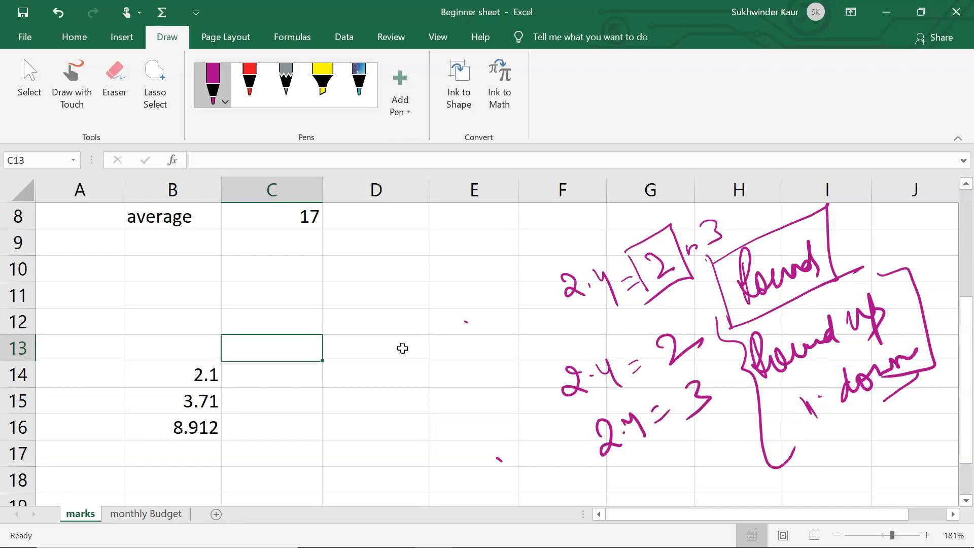
Draw a purple ink arrow in column I pointing down to the handwritten "Round" note
{"action": "left_click_drag", "start_coordinate": [913, 191], "coordinate": [857, 255]}
{"action": "scroll", "coordinate": [857, 258], "scroll_direction": "up", "scroll_amount": 1}
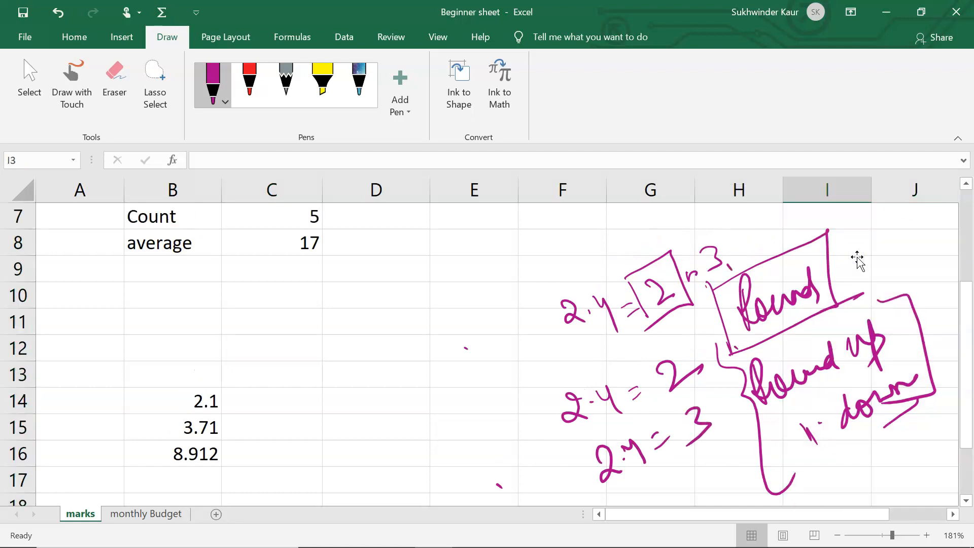
{"action": "left_click_drag", "start_coordinate": [872, 222], "coordinate": [842, 270]}
{"action": "mouse_move", "coordinate": [841, 257]}
{"action": "left_mouse_down"}
{"action": "mouse_move", "coordinate": [842, 271]}
{"action": "mouse_move", "coordinate": [860, 262]}
{"action": "left_mouse_up"}
Handwrite additional purple ink notes in columns E to G around the 2.4 rounding examples
{"action": "mouse_move", "coordinate": [478, 313]}
{"action": "left_mouse_down"}
{"action": "mouse_move", "coordinate": [478, 339]}
{"action": "mouse_move", "coordinate": [499, 306]}
{"action": "mouse_move", "coordinate": [513, 318]}
{"action": "left_mouse_up"}
{"action": "left_click_drag", "start_coordinate": [510, 335], "coordinate": [538, 322]}
{"action": "left_click_drag", "start_coordinate": [527, 345], "coordinate": [548, 336]}
{"action": "mouse_move", "coordinate": [530, 265]}
{"action": "left_mouse_down"}
{"action": "mouse_move", "coordinate": [512, 361]}
{"action": "mouse_move", "coordinate": [525, 262]}
{"action": "mouse_move", "coordinate": [576, 257]}
{"action": "left_mouse_up"}
{"action": "left_click_drag", "start_coordinate": [565, 254], "coordinate": [572, 267]}
{"action": "mouse_move", "coordinate": [583, 235]}
{"action": "left_mouse_down"}
{"action": "mouse_move", "coordinate": [594, 256]}
{"action": "mouse_move", "coordinate": [609, 222]}
{"action": "left_mouse_up"}
{"action": "mouse_move", "coordinate": [612, 228]}
{"action": "left_mouse_down"}
{"action": "mouse_move", "coordinate": [619, 254]}
{"action": "mouse_move", "coordinate": [625, 238]}
{"action": "left_mouse_up"}
{"action": "left_click_drag", "start_coordinate": [589, 258], "coordinate": [629, 244]}
{"action": "mouse_move", "coordinate": [487, 406]}
{"action": "left_mouse_down"}
{"action": "mouse_move", "coordinate": [505, 419]}
{"action": "mouse_move", "coordinate": [522, 383]}
{"action": "left_mouse_up"}
{"action": "left_click_drag", "start_coordinate": [524, 419], "coordinate": [479, 459]}
{"action": "mouse_move", "coordinate": [480, 459]}
{"action": "left_mouse_down"}
{"action": "mouse_move", "coordinate": [506, 449]}
{"action": "mouse_move", "coordinate": [535, 482]}
{"action": "left_mouse_up"}
{"action": "mouse_move", "coordinate": [528, 477]}
{"action": "left_mouse_down"}
{"action": "mouse_move", "coordinate": [543, 470]}
{"action": "mouse_move", "coordinate": [537, 483]}
{"action": "left_mouse_up"}
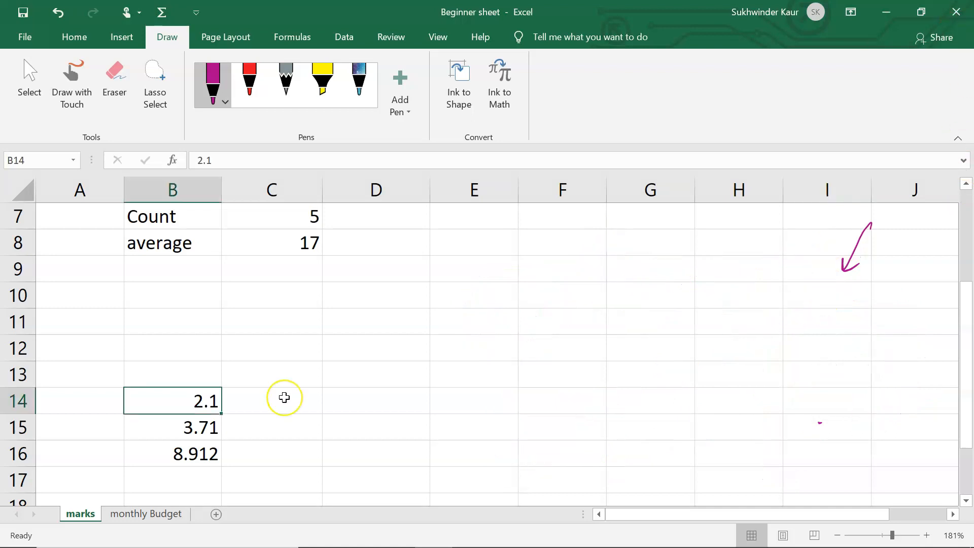
Enter =round(B14,0) in cell C14 to round the adjacent number to zero decimal places
{"action": "key", "text": "Down"}
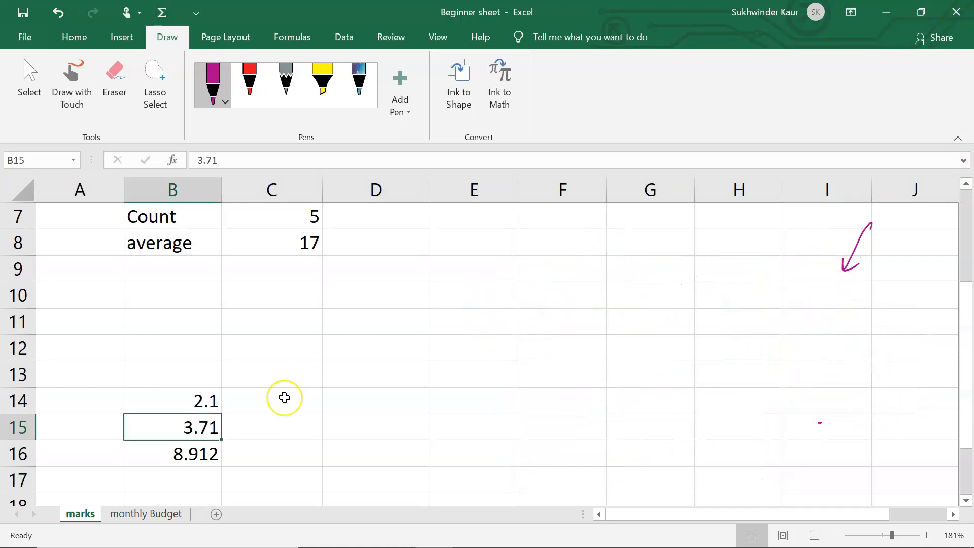
{"action": "key", "text": "Down"}
{"action": "key", "text": "Right"}
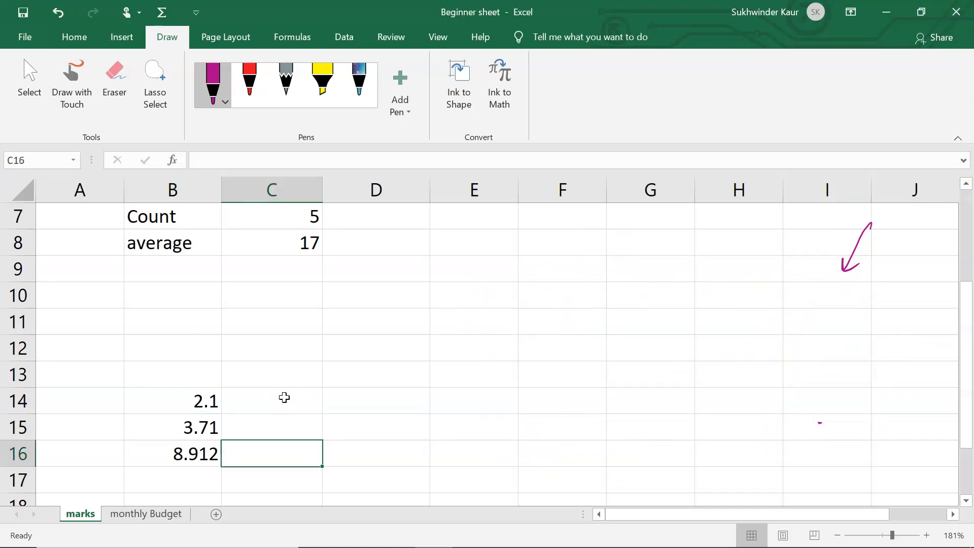
{"action": "key", "text": "Up"}
{"action": "key", "text": "Up"}
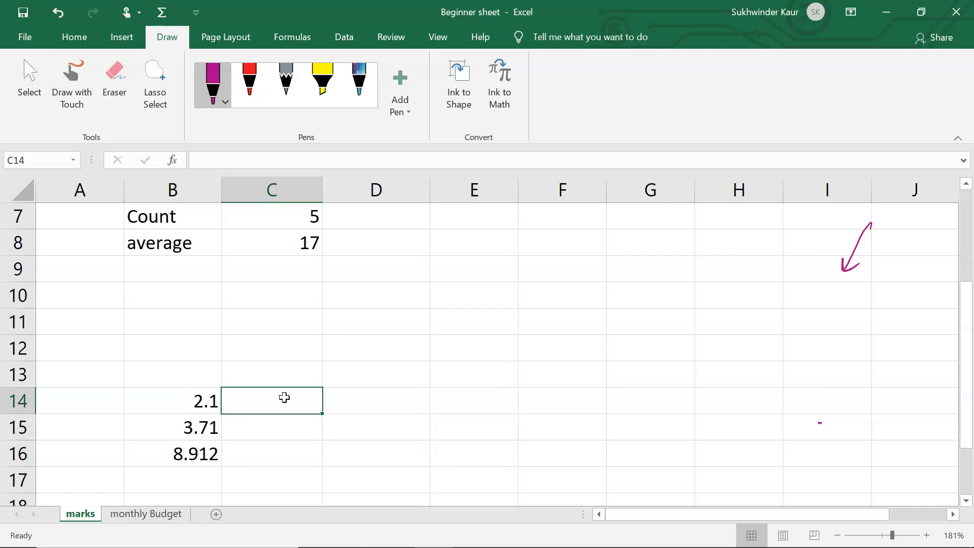
{"action": "type", "text": "="}
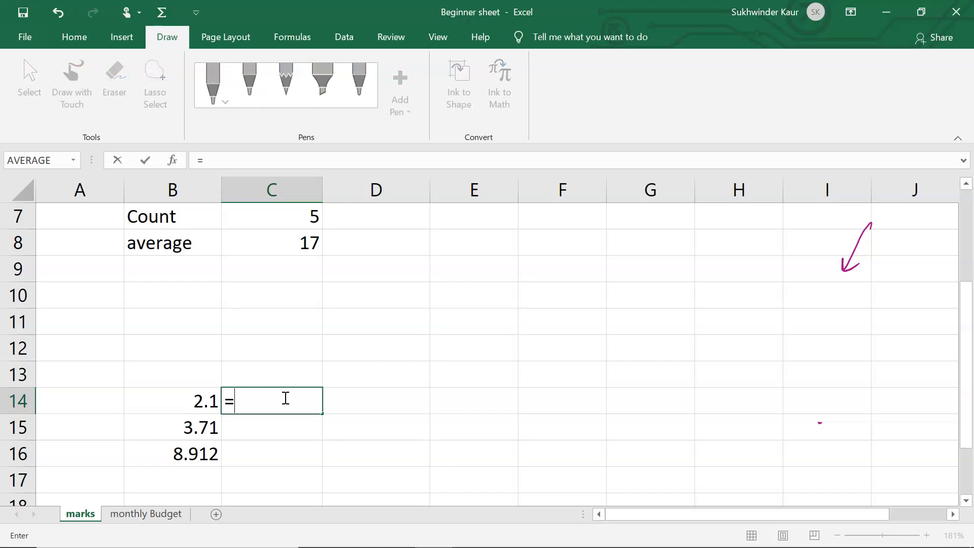
{"action": "type", "text": "round"}
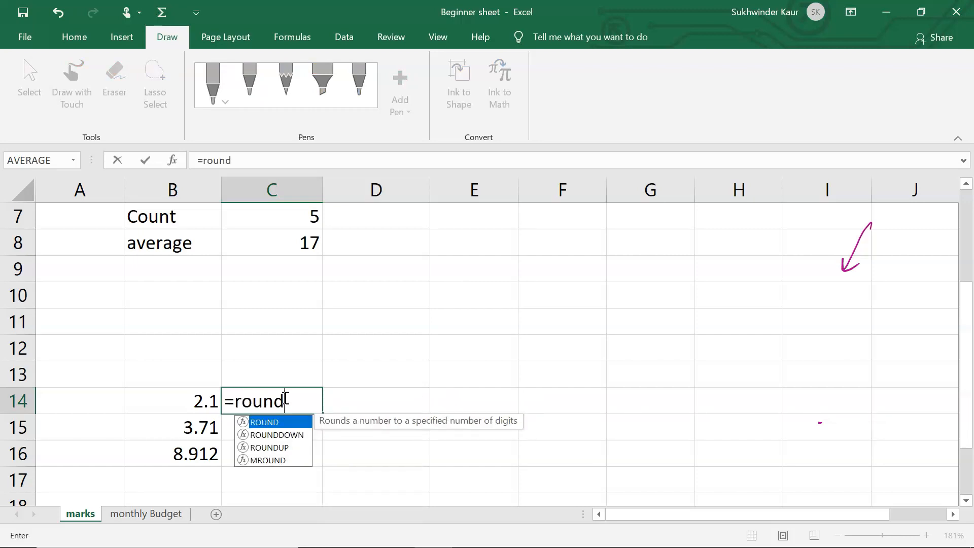
{"action": "type", "text": "("}
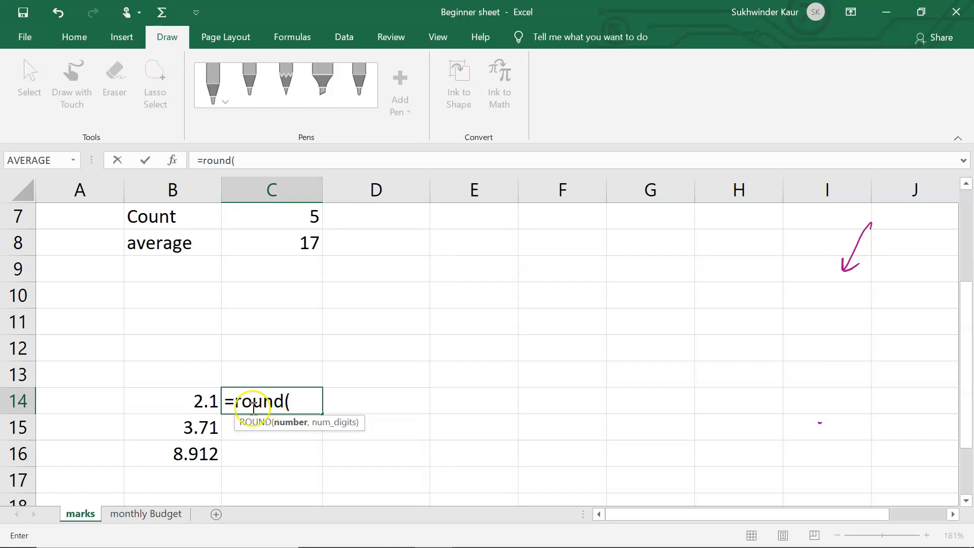
{"action": "left_click", "coordinate": [184, 406]}
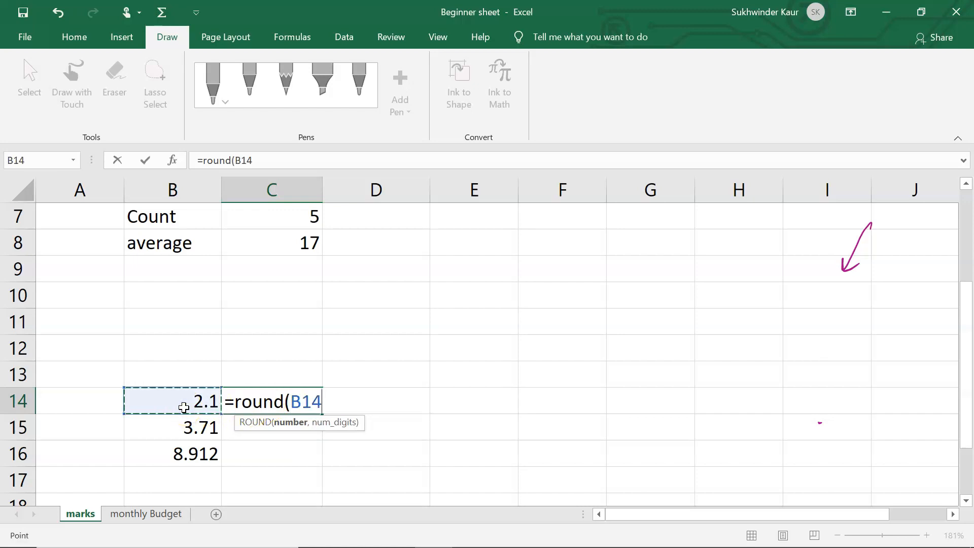
{"action": "type", "text": ","}
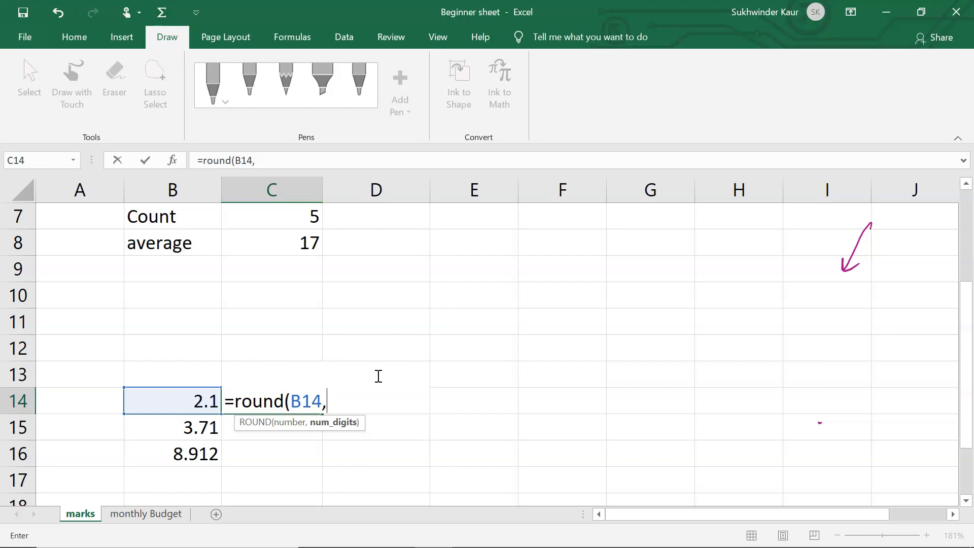
{"action": "type", "text": "0)"}
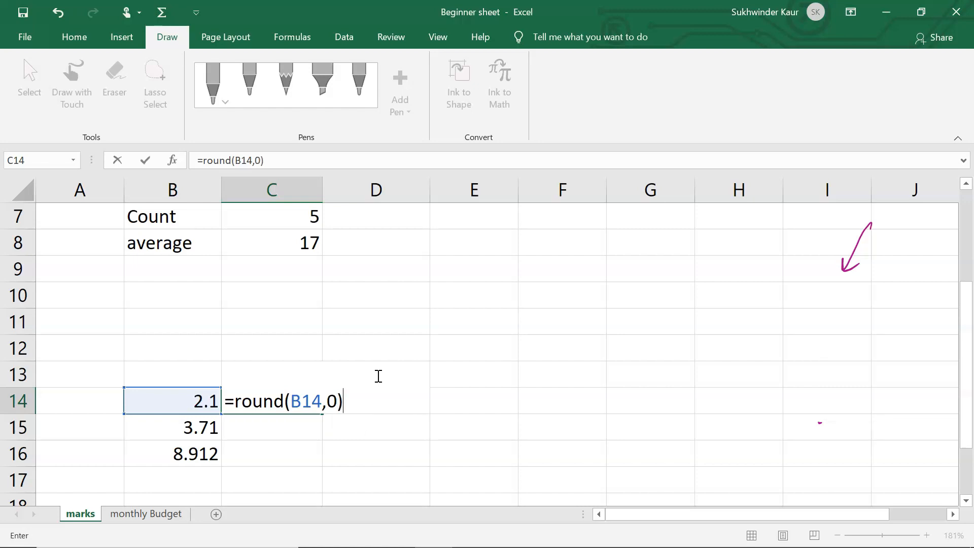
{"action": "key", "text": "Return"}
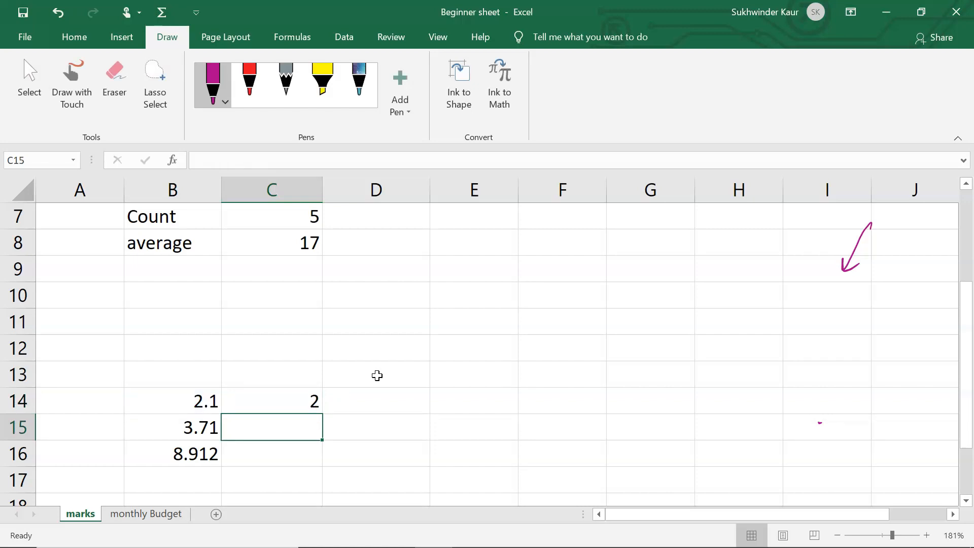
Handwrite 2.1 beside a circled .5 in columns H to J, with an arrow leading to a circled 2
{"action": "mouse_move", "coordinate": [790, 339]}
{"action": "left_mouse_down"}
{"action": "mouse_move", "coordinate": [796, 362]}
{"action": "mouse_move", "coordinate": [806, 349]}
{"action": "left_mouse_up"}
{"action": "left_click_drag", "start_coordinate": [807, 333], "coordinate": [819, 366]}
{"action": "left_click_drag", "start_coordinate": [856, 336], "coordinate": [857, 343]}
{"action": "left_click_drag", "start_coordinate": [871, 319], "coordinate": [870, 349]}
{"action": "mouse_move", "coordinate": [865, 325]}
{"action": "left_mouse_down"}
{"action": "mouse_move", "coordinate": [843, 347]}
{"action": "mouse_move", "coordinate": [859, 335]}
{"action": "mouse_move", "coordinate": [837, 403]}
{"action": "mouse_move", "coordinate": [850, 431]}
{"action": "mouse_move", "coordinate": [876, 440]}
{"action": "left_mouse_up"}
{"action": "mouse_move", "coordinate": [867, 399]}
{"action": "left_mouse_down"}
{"action": "mouse_move", "coordinate": [826, 459]}
{"action": "mouse_move", "coordinate": [848, 397]}
{"action": "left_mouse_up"}
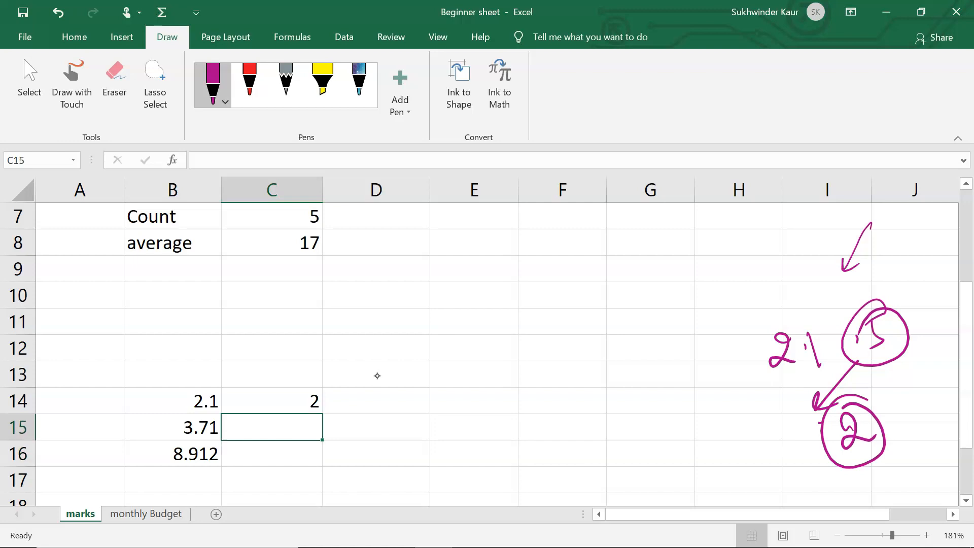
Enter =round(B15,0) in cell C15 and reselect the cell
{"action": "type", "text": "="}
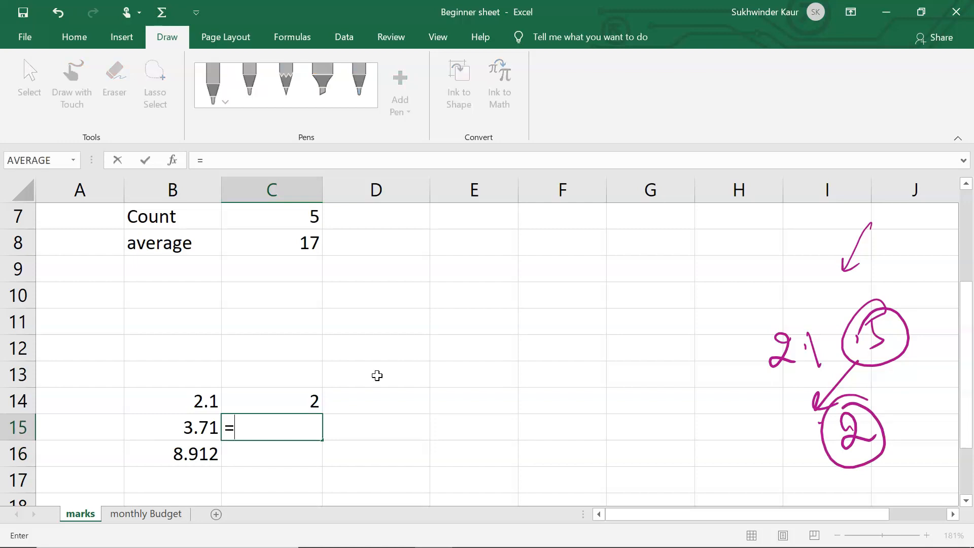
{"action": "type", "text": "round("}
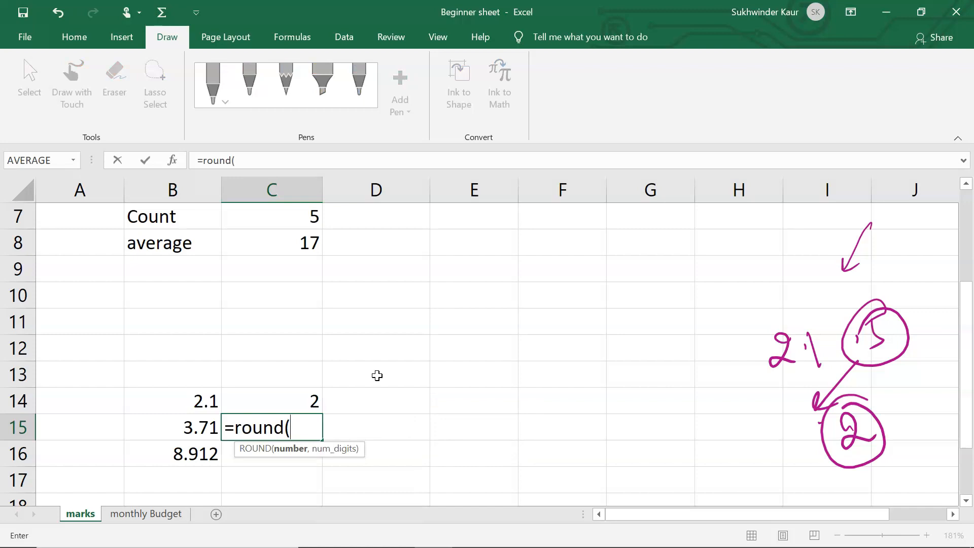
{"action": "key", "text": "Left"}
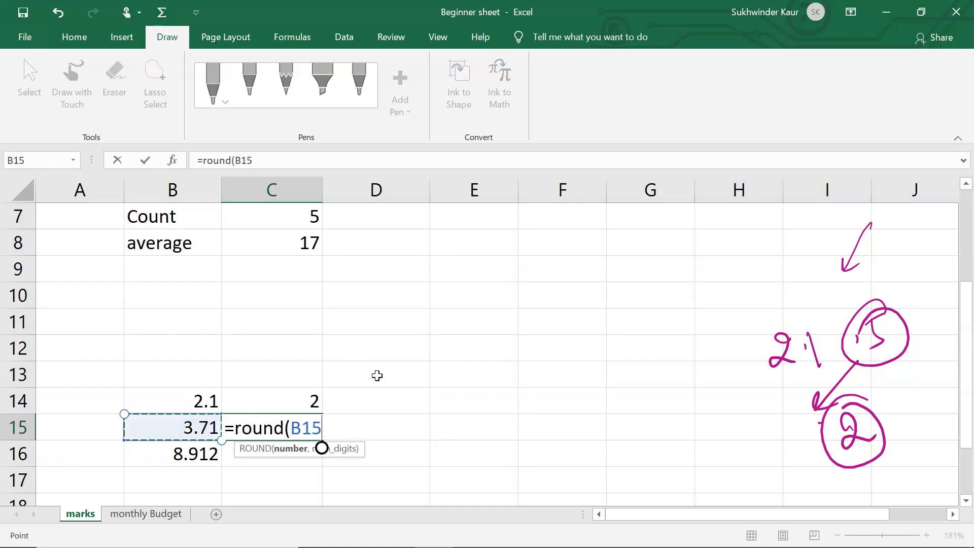
{"action": "type", "text": ",0)"}
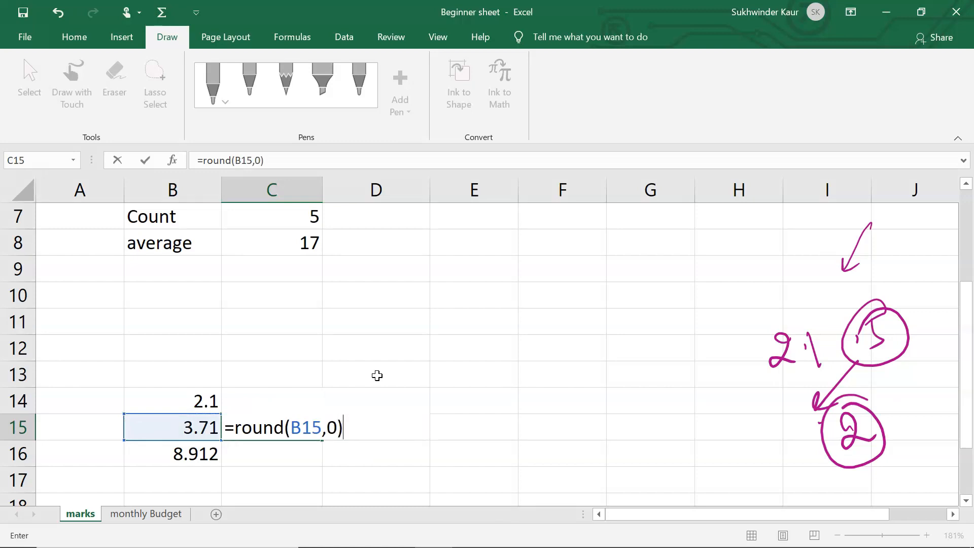
{"action": "key", "text": "Return"}
{"action": "key", "text": "Up"}
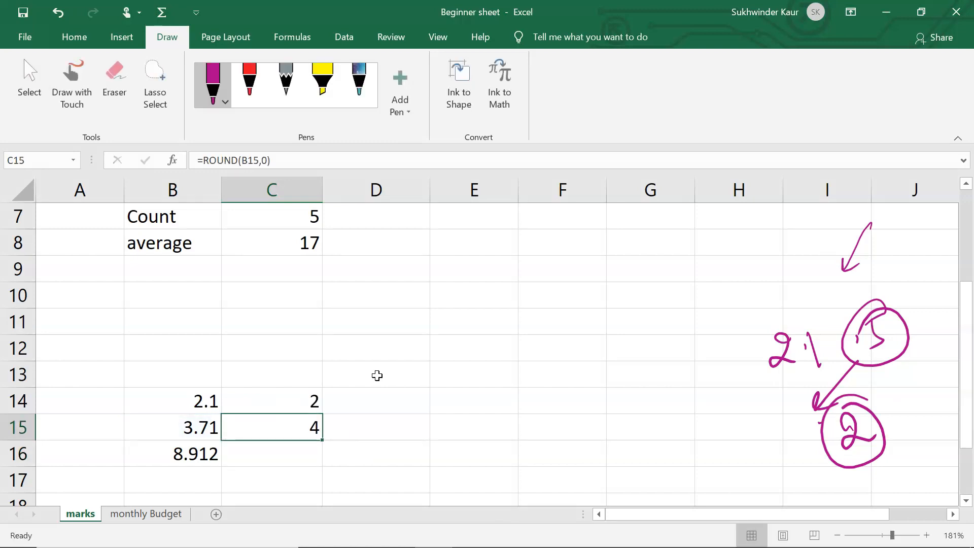
Handwrite an underlined .5 above the 2.1 ink note and draw a large arc over it
{"action": "left_click_drag", "start_coordinate": [747, 285], "coordinate": [768, 272]}
{"action": "mouse_move", "coordinate": [780, 256]}
{"action": "left_mouse_down"}
{"action": "mouse_move", "coordinate": [796, 305]}
{"action": "mouse_move", "coordinate": [798, 268]}
{"action": "left_mouse_up"}
{"action": "left_click_drag", "start_coordinate": [764, 316], "coordinate": [794, 310]}
{"action": "left_click_drag", "start_coordinate": [796, 234], "coordinate": [714, 318]}
{"action": "left_click_drag", "start_coordinate": [737, 246], "coordinate": [820, 303]}
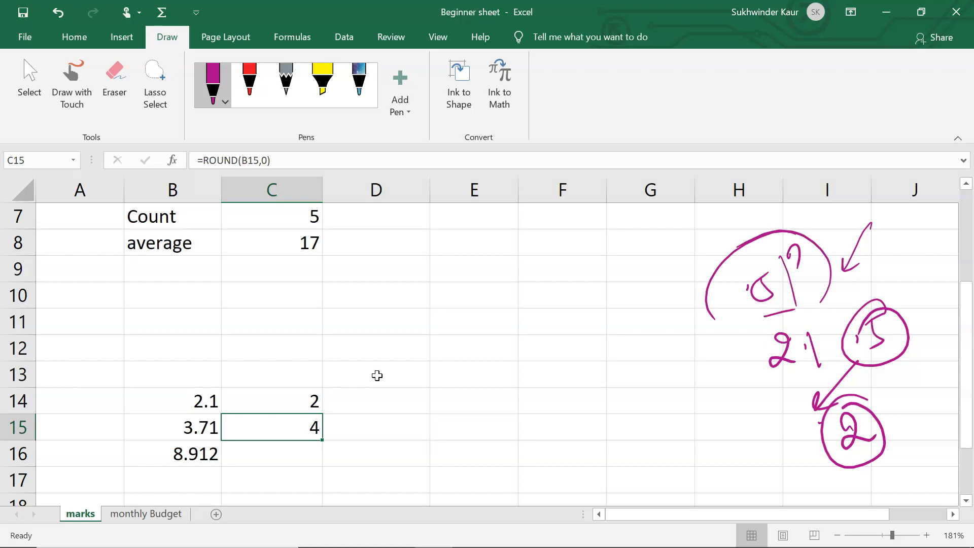
Replace the formula in cell C15 with =roundup(B15,0) and reselect the cell
{"action": "key", "text": "Delete"}
{"action": "type", "text": "=rounduu"}
{"action": "key", "text": "BackSpace"}
{"action": "type", "text": "o"}
{"action": "key", "text": "BackSpace"}
{"action": "type", "text": "p("}
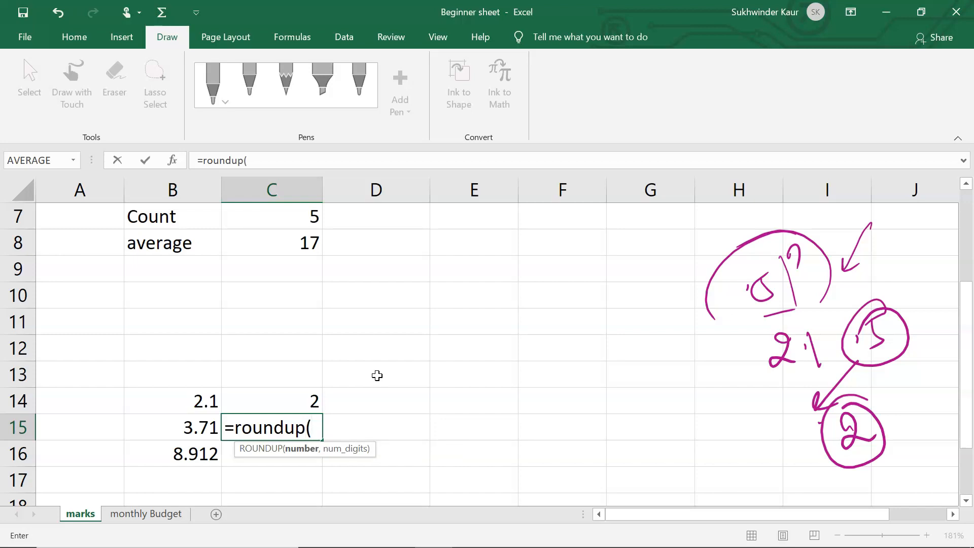
{"action": "key", "text": "Left"}
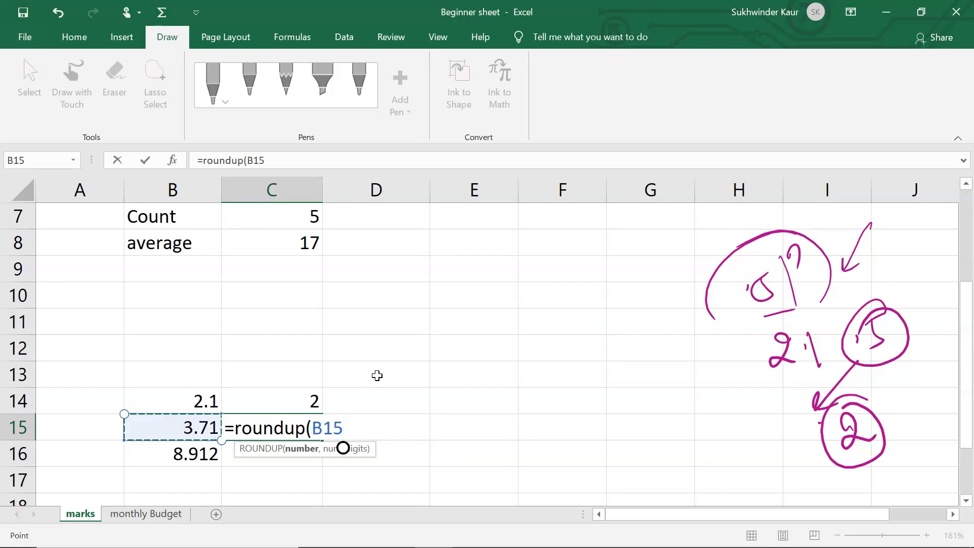
{"action": "type", "text": ","}
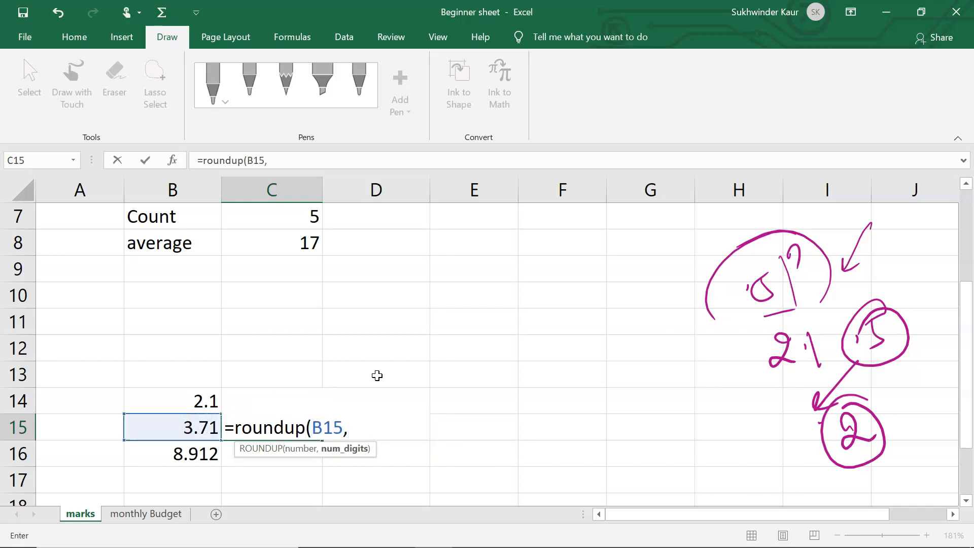
{"action": "type", "text": "0)"}
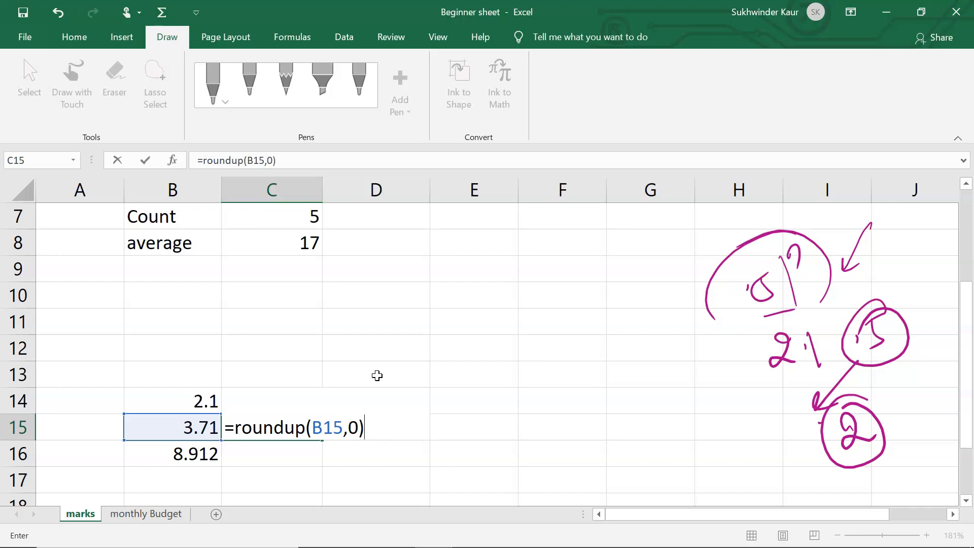
{"action": "key", "text": "Return"}
{"action": "key", "text": "Up"}
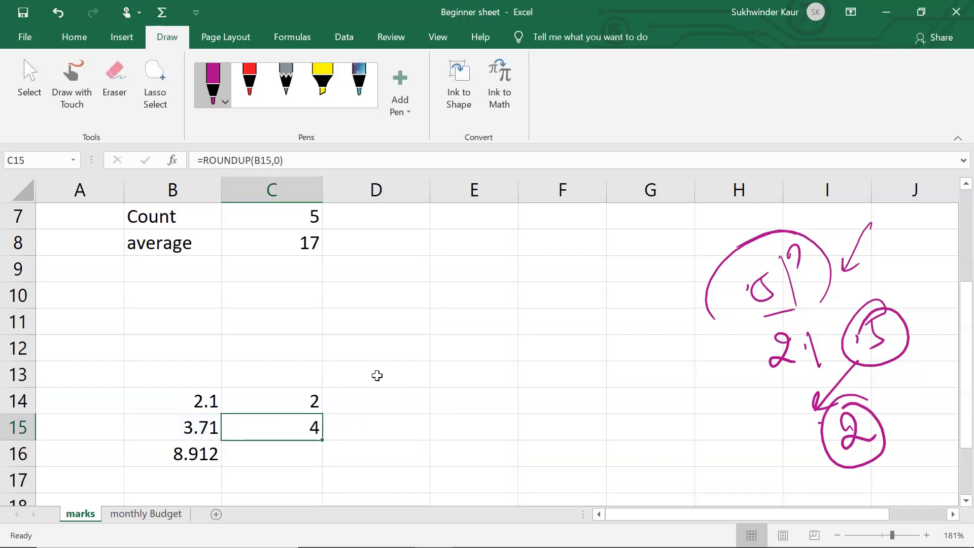
Enter =rounddown(B15,0) in cell D15 and compare its formula with the one in C15
{"action": "key", "text": "Right"}
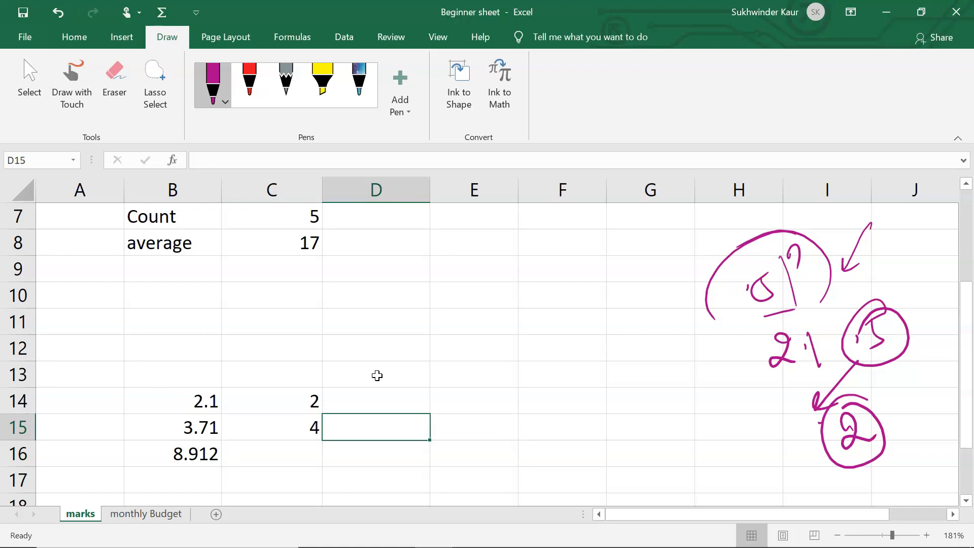
{"action": "type", "text": "=rounddown"}
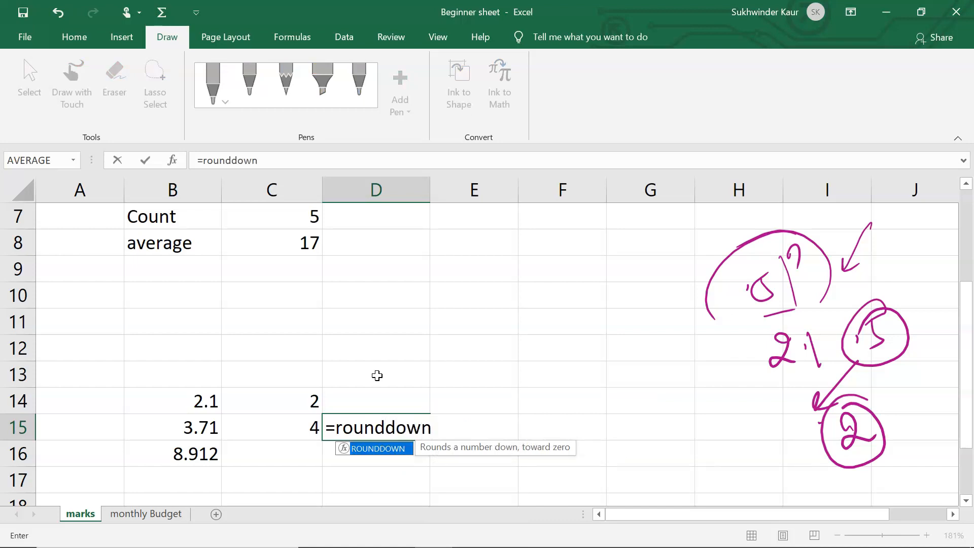
{"action": "type", "text": "("}
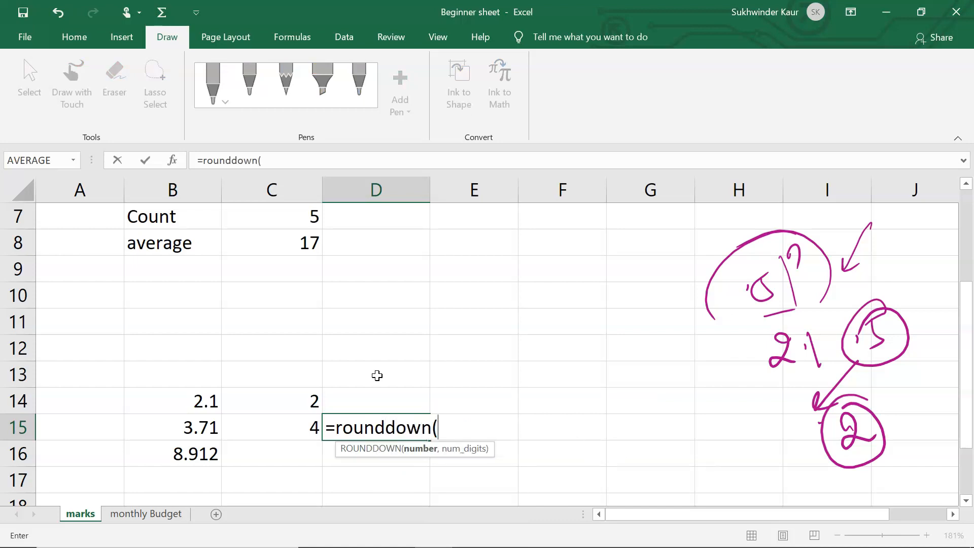
{"action": "key", "text": "Left"}
{"action": "key", "text": "Left"}
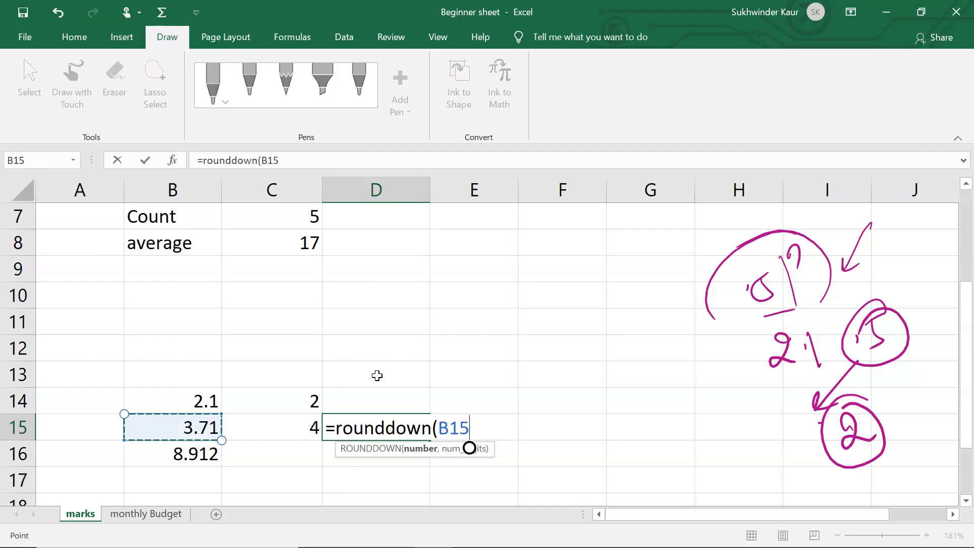
{"action": "type", "text": ","}
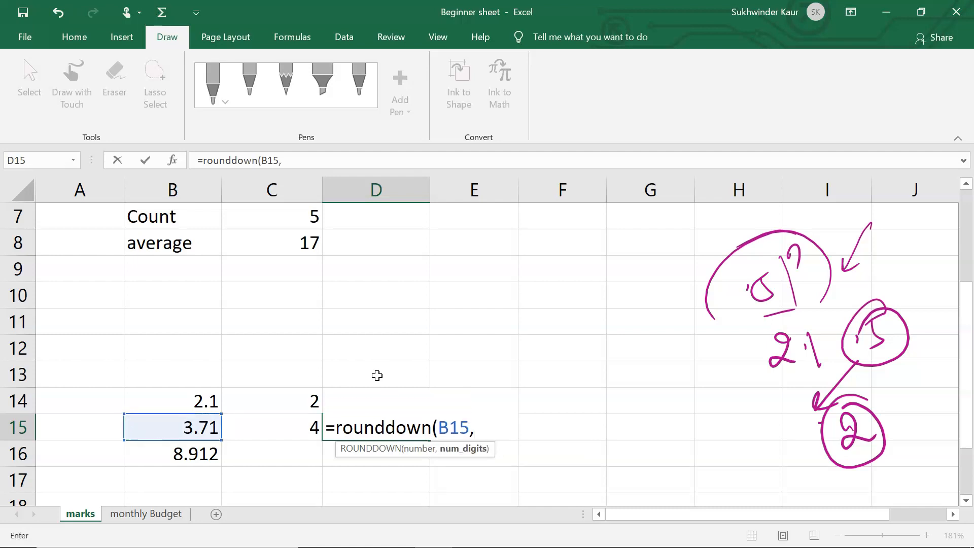
{"action": "type", "text": "0)"}
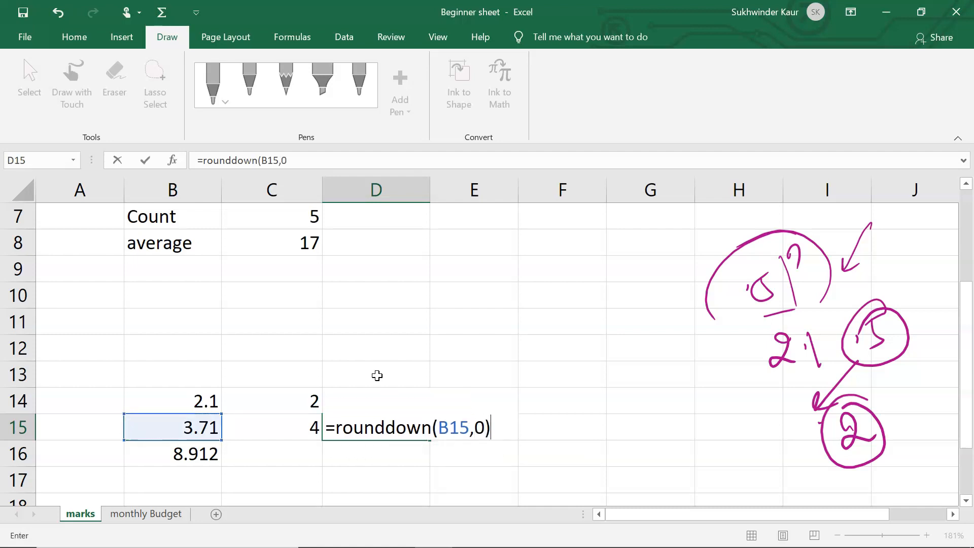
{"action": "scroll", "coordinate": [377, 376], "scroll_direction": "down", "scroll_amount": 5}
{"action": "key", "text": "Return"}
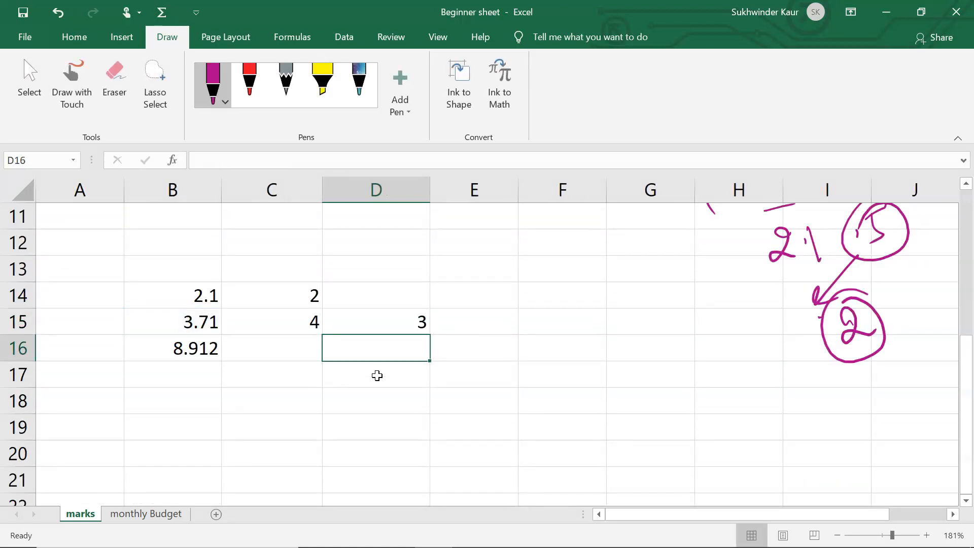
{"action": "key", "text": "Up"}
{"action": "key", "text": "Left"}
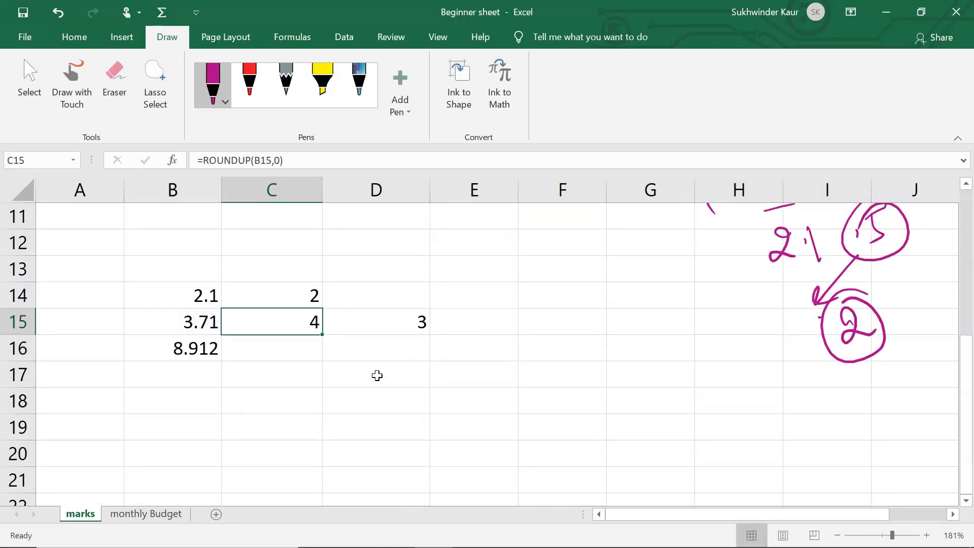
{"action": "key", "text": "Right"}
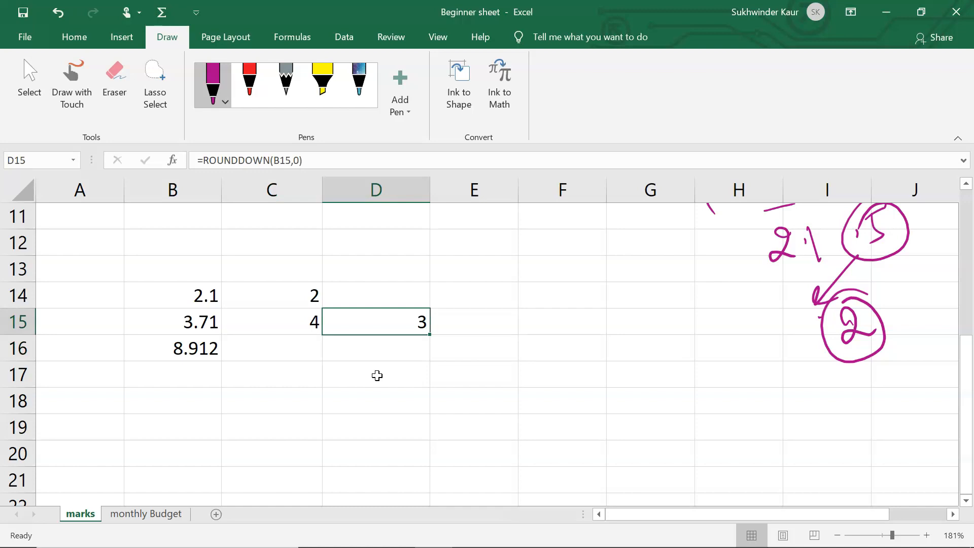
Enter the function names Round, Roundup and Round down in cells C16, D16 and E16, beside the value in B16
{"action": "key", "text": "Down"}
{"action": "key", "text": "Left"}
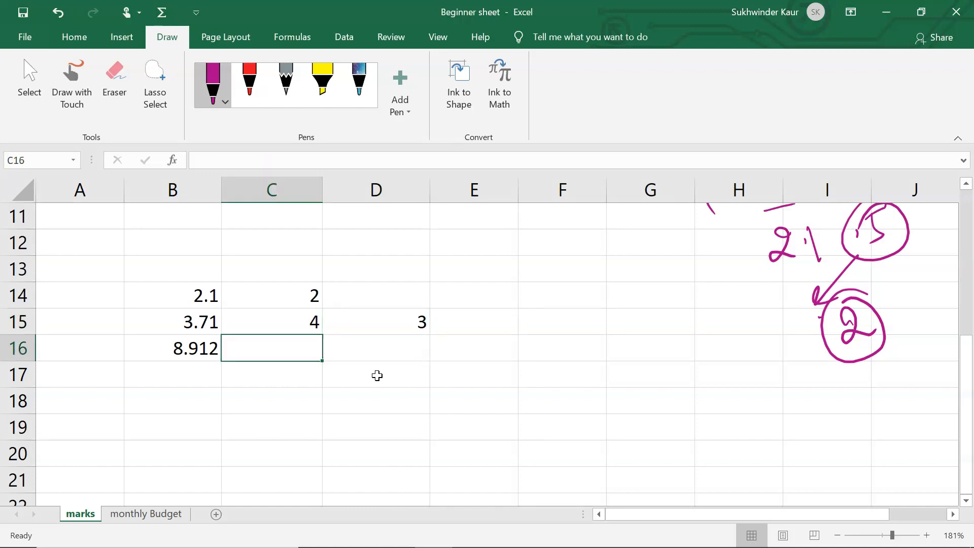
{"action": "type", "text": "Round"}
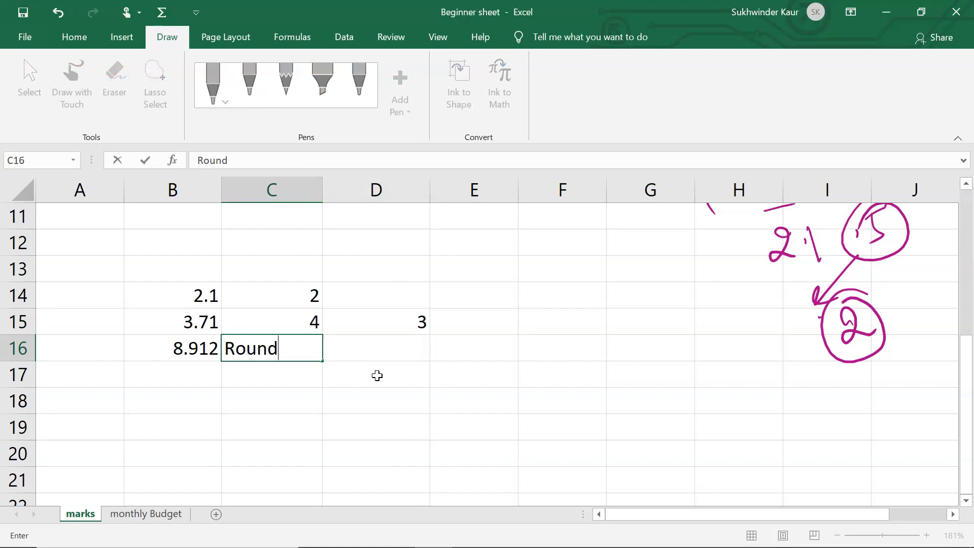
{"action": "key", "text": "Right"}
{"action": "type", "text": "Roundup"}
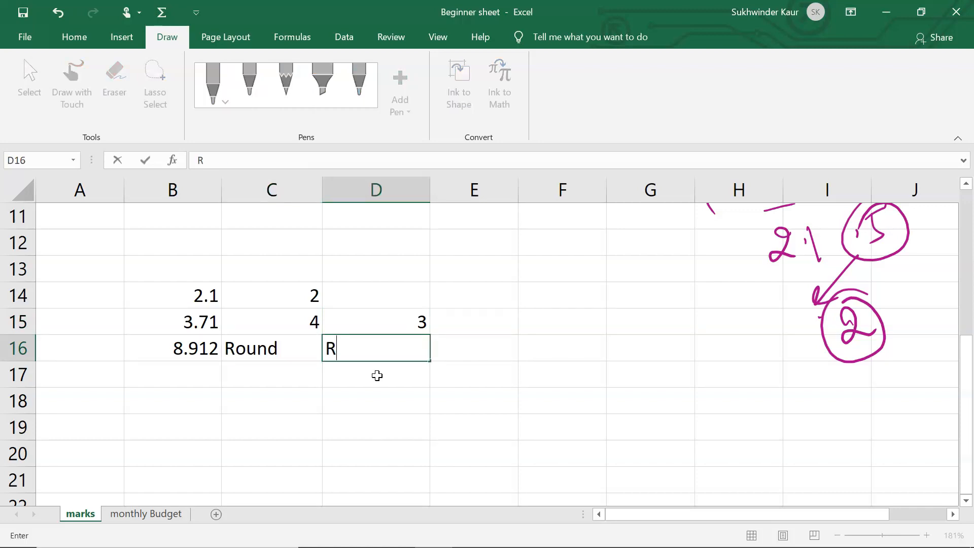
{"action": "left_click", "coordinate": [489, 343]}
{"action": "type", "text": "Round down"}
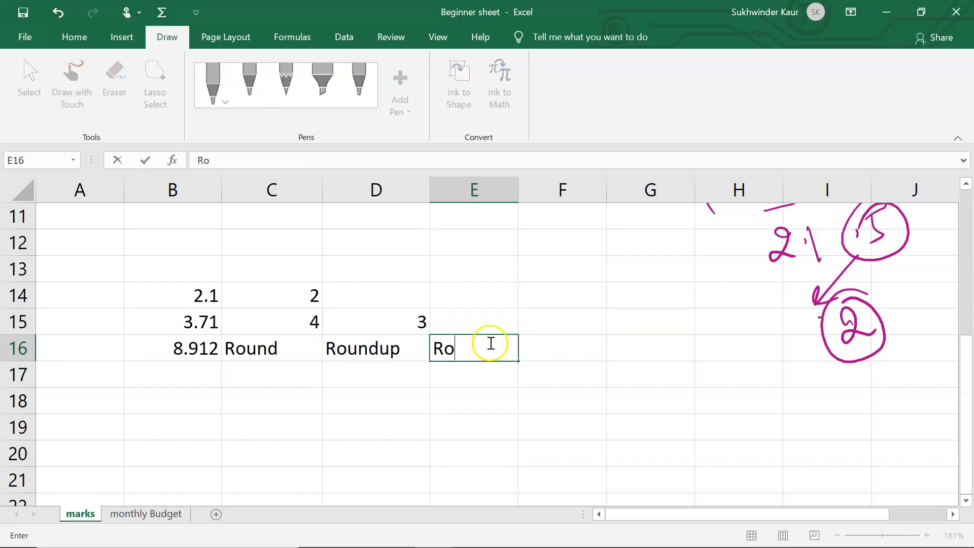
{"action": "key", "text": "Return"}
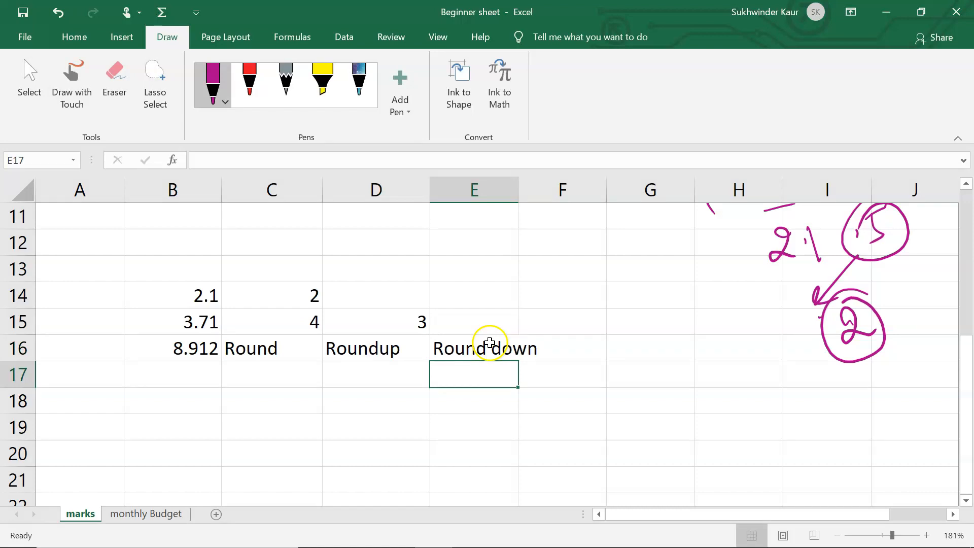
{"action": "scroll", "coordinate": [490, 343], "scroll_direction": "up", "scroll_amount": 3}
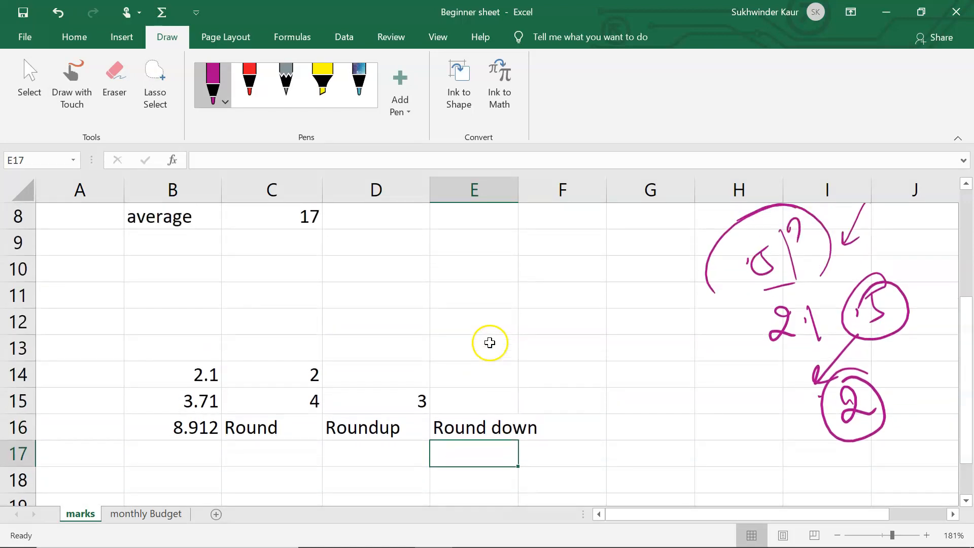